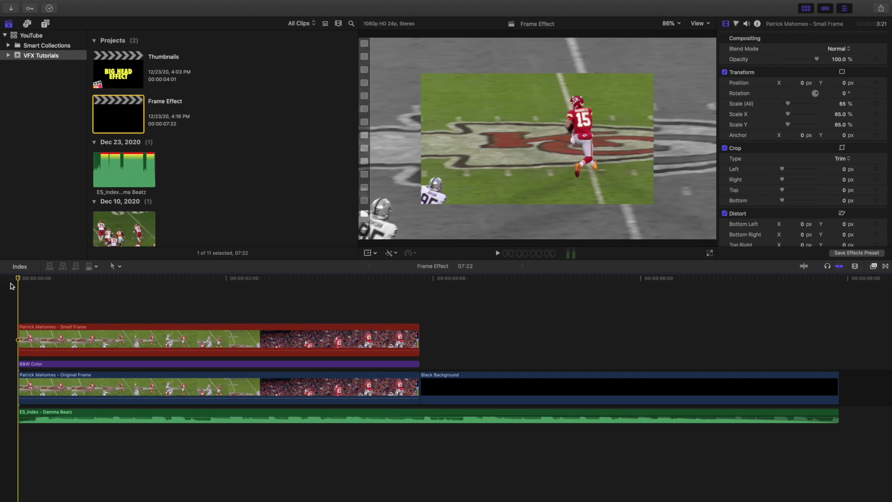
Step: Preview the project playback, then return the playhead to the start
{"action": "key", "text": "space"}
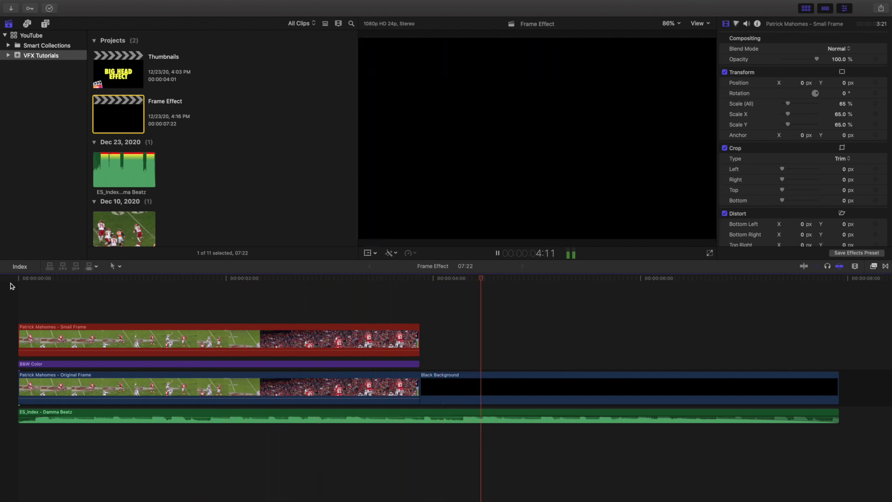
{"action": "key", "text": "space"}
{"action": "key", "text": "Home"}
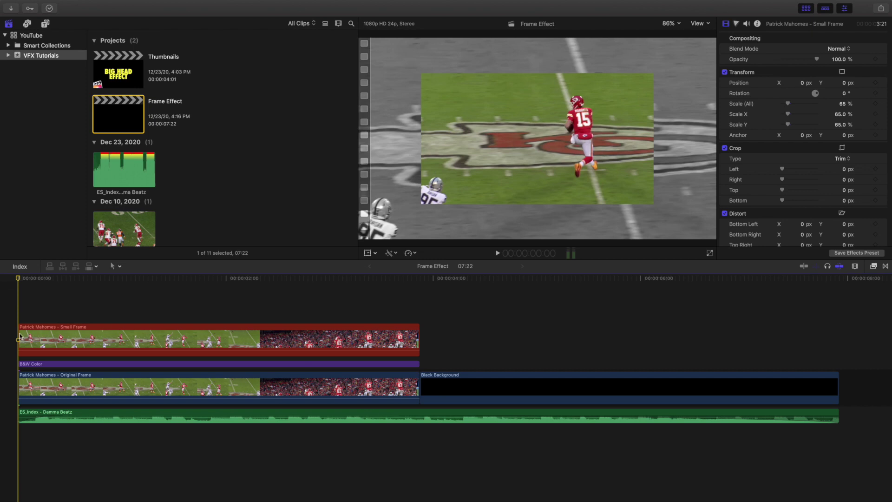
Step: Paste a copy of the Original Frame clip at 07:22, after the Black Background clip
{"action": "left_click", "coordinate": [43, 390]}
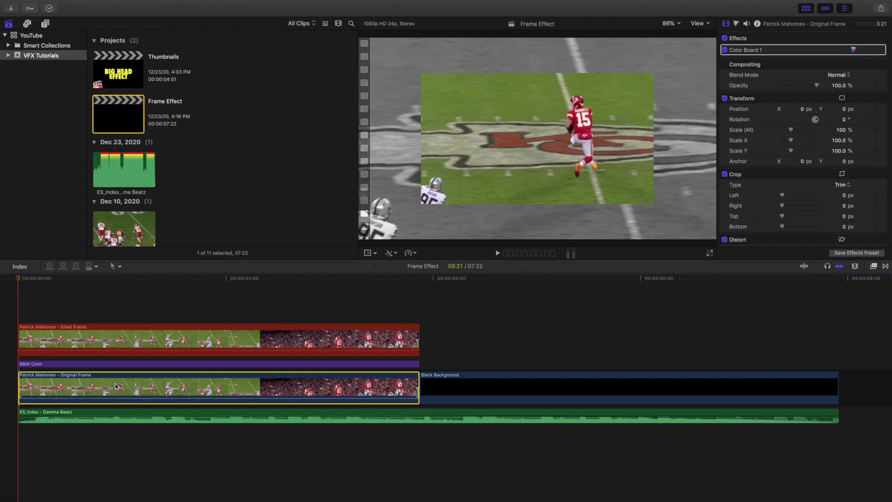
{"action": "key", "text": "super+minus"}
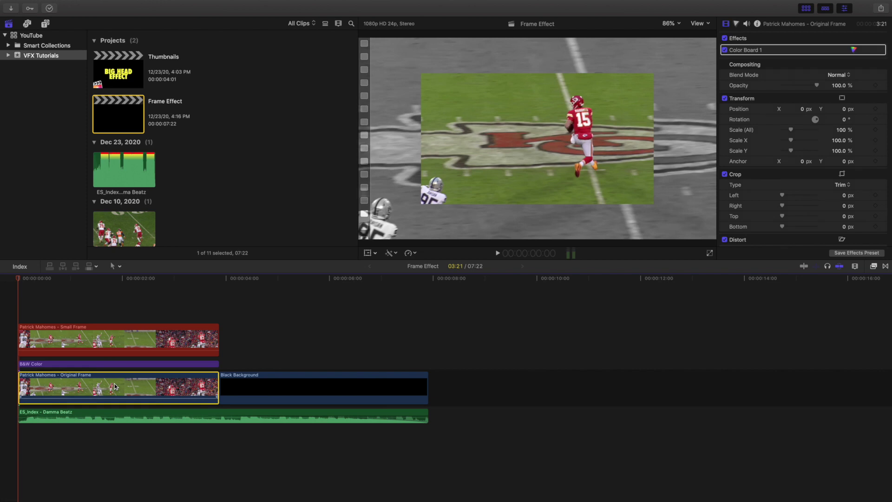
{"action": "left_click", "coordinate": [434, 329]}
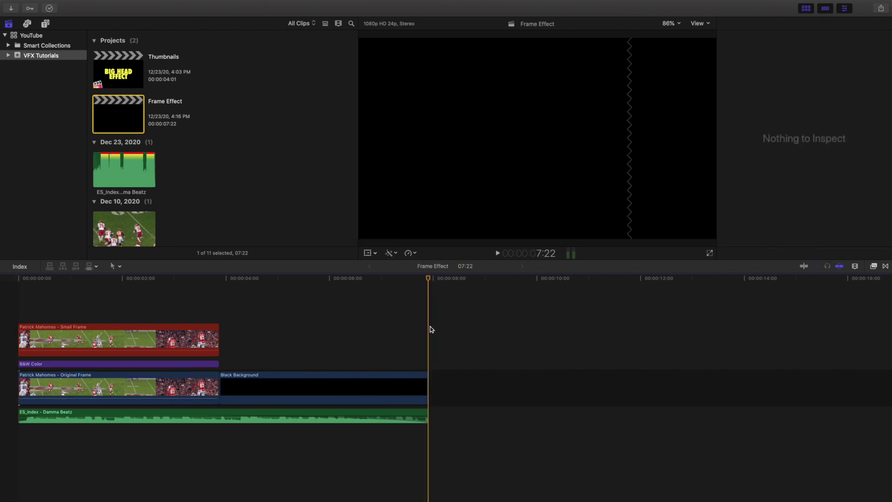
{"action": "key", "text": "super+v"}
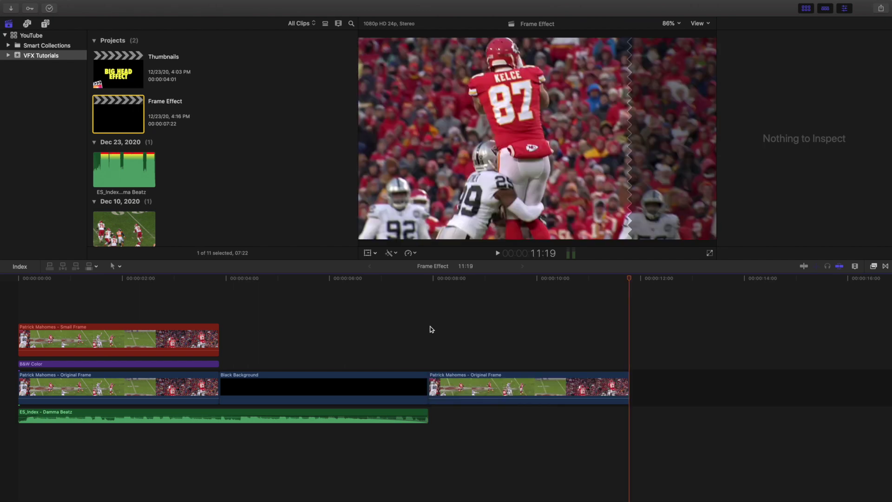
Step: Stack a second copy of the clip directly above the pasted one
{"action": "left_click", "coordinate": [430, 327]}
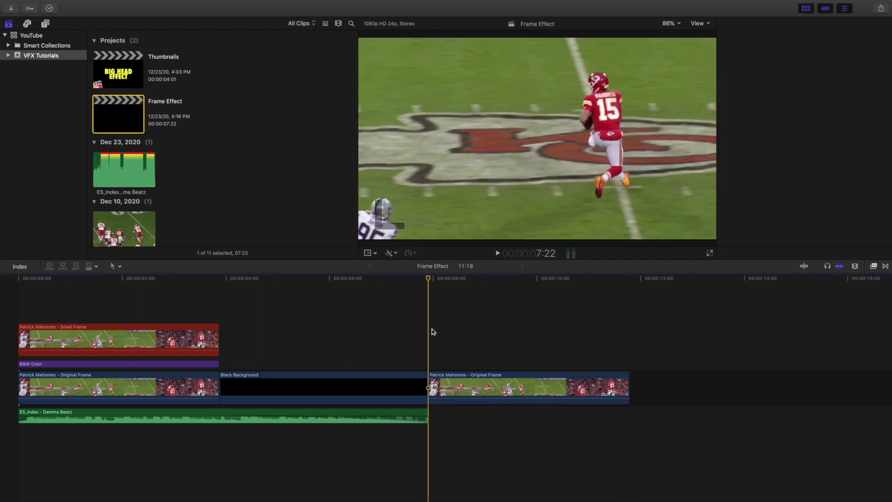
{"action": "left_click", "coordinate": [466, 384]}
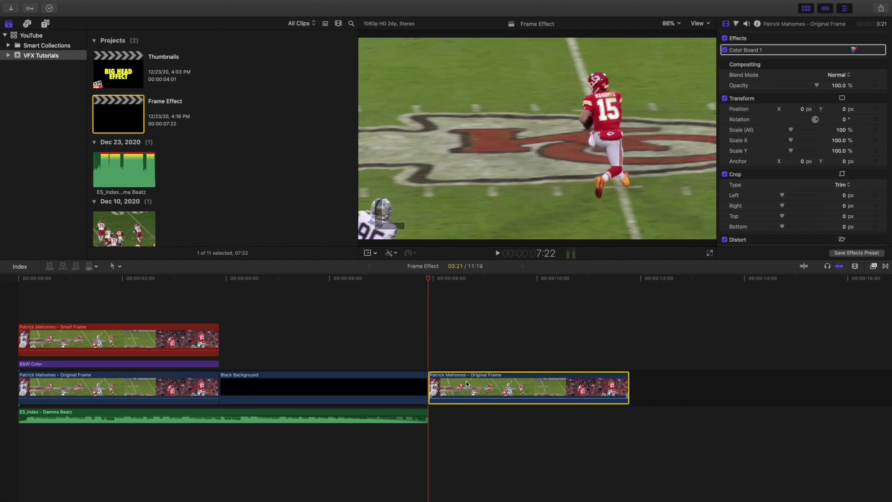
{"action": "left_click_drag", "start_coordinate": [466, 381], "coordinate": [467, 335]}
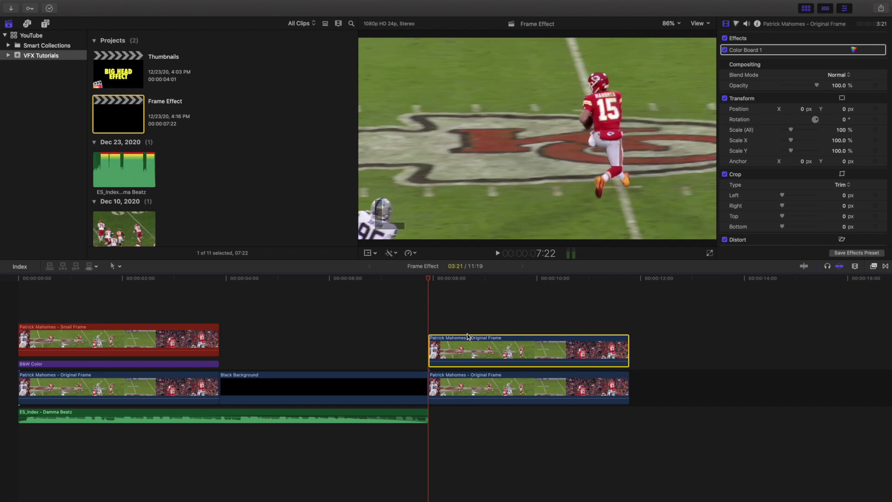
{"action": "left_click", "coordinate": [465, 327]}
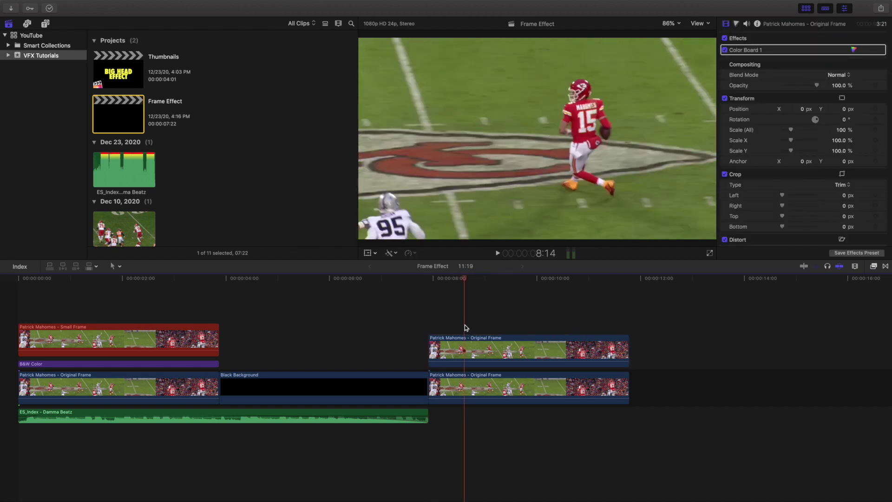
Step: Set the upper copy's overall scale to 65% in the Inspector
{"action": "left_click", "coordinate": [467, 348]}
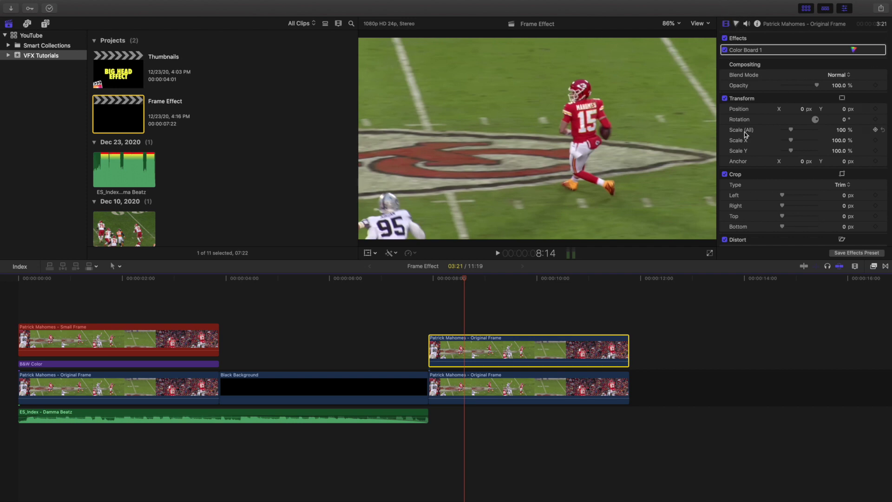
{"action": "left_click", "coordinate": [840, 129]}
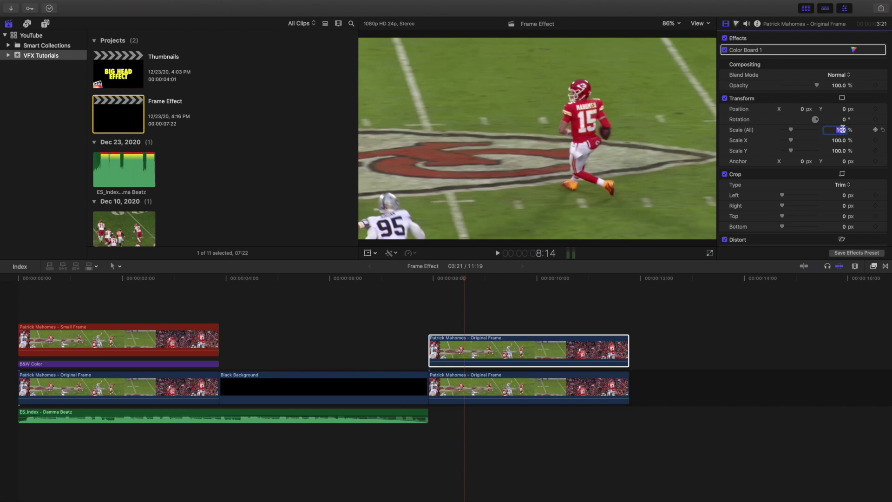
{"action": "type", "text": "65"}
{"action": "key", "text": "Return"}
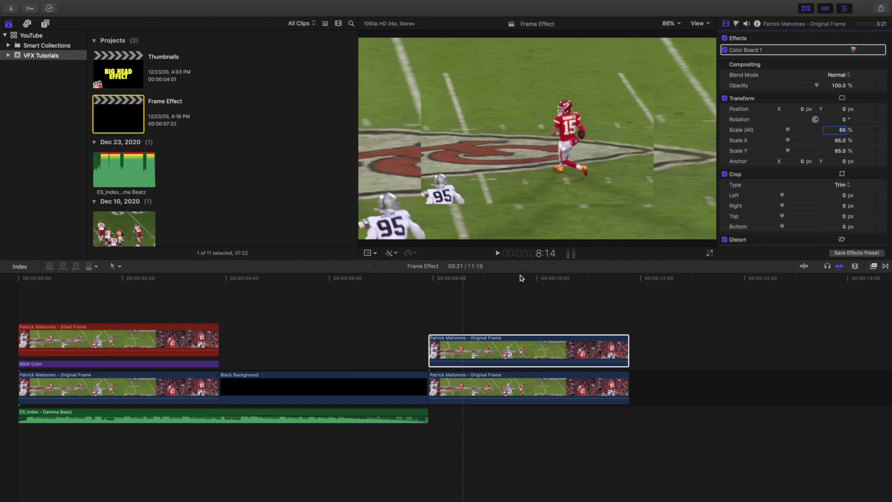
Step: Preview the 65% inset up to 08:20, then select the lower full-size copy
{"action": "left_click", "coordinate": [431, 305]}
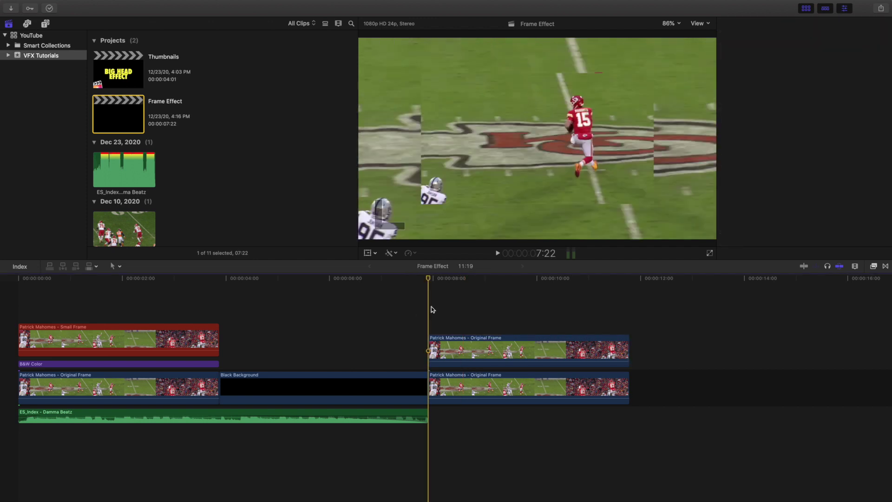
{"action": "left_click", "coordinate": [413, 310]}
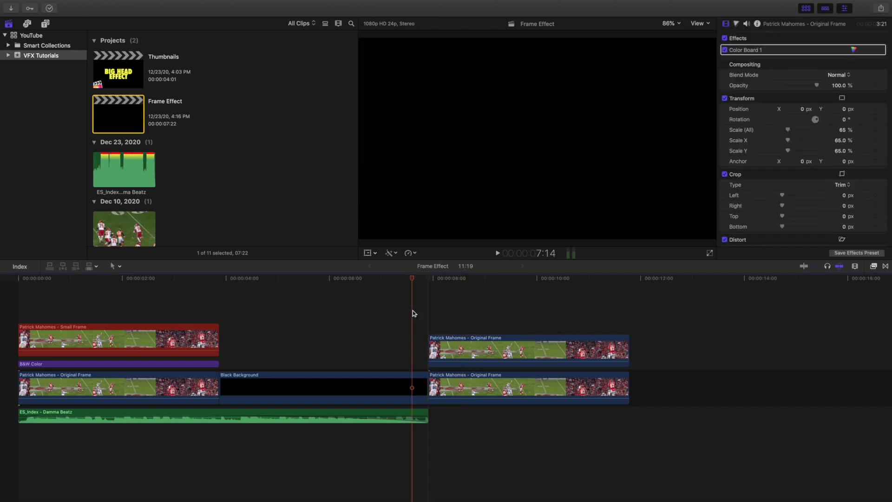
{"action": "left_click", "coordinate": [372, 310]}
{"action": "key", "text": "space"}
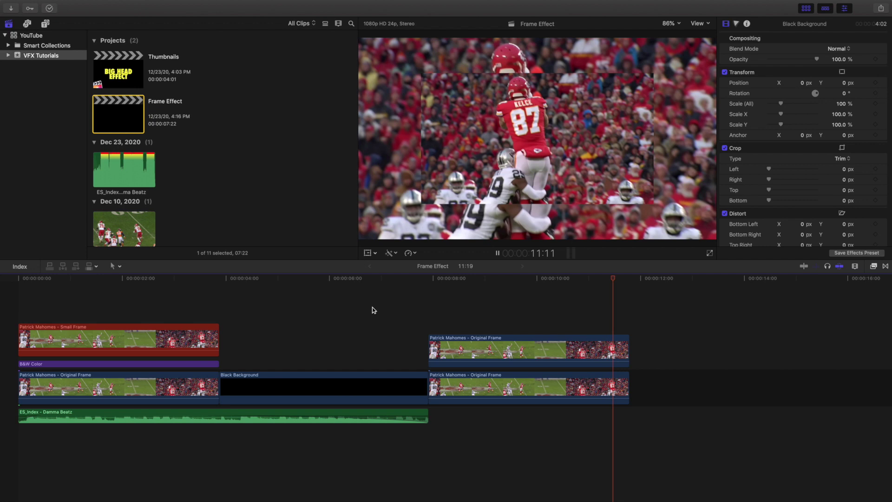
{"action": "left_click", "coordinate": [479, 322]}
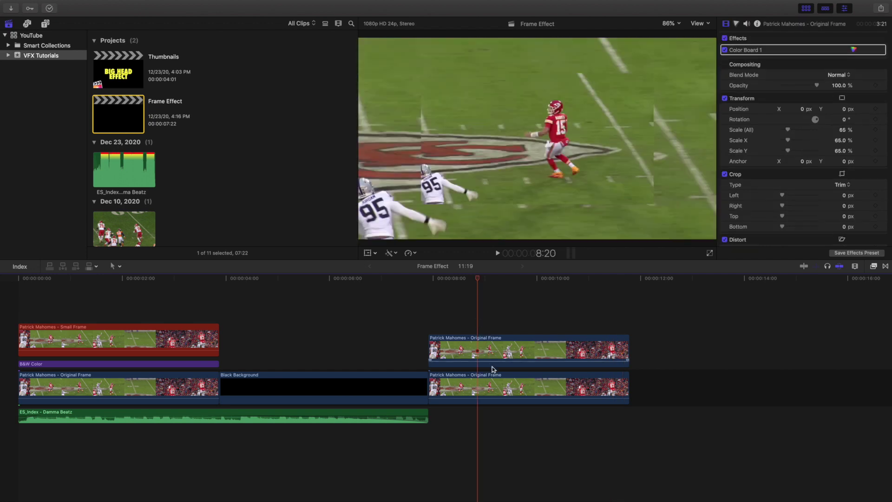
{"action": "left_click", "coordinate": [495, 384]}
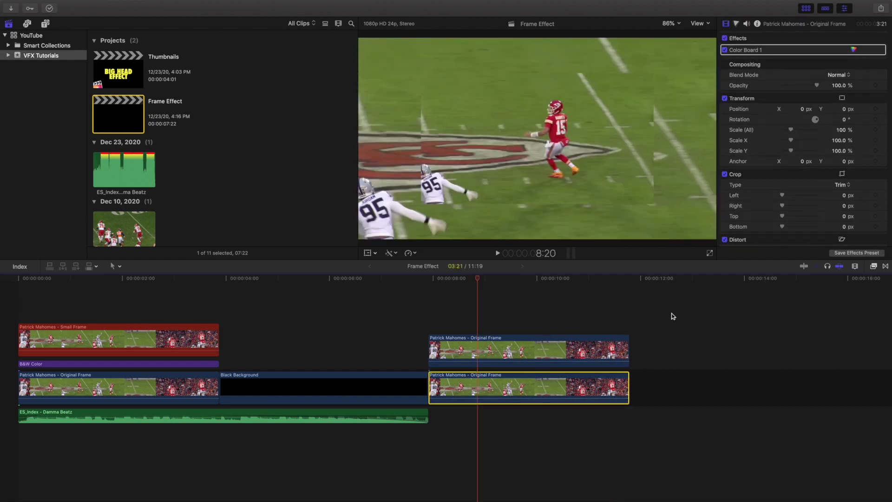
Step: Search effects for 'black' and apply Black & White to the lower Original Frame copy
{"action": "left_click", "coordinate": [873, 267]}
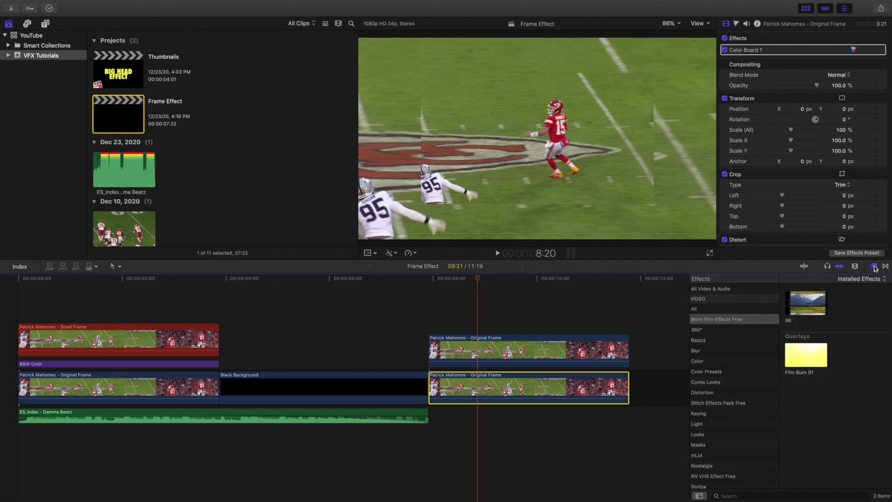
{"action": "left_click", "coordinate": [715, 309]}
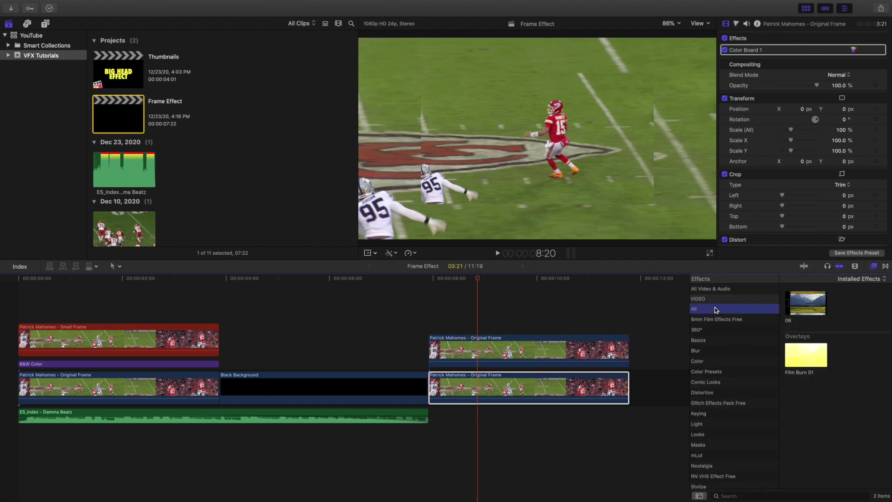
{"action": "left_click", "coordinate": [742, 496]}
{"action": "type", "text": "b"}
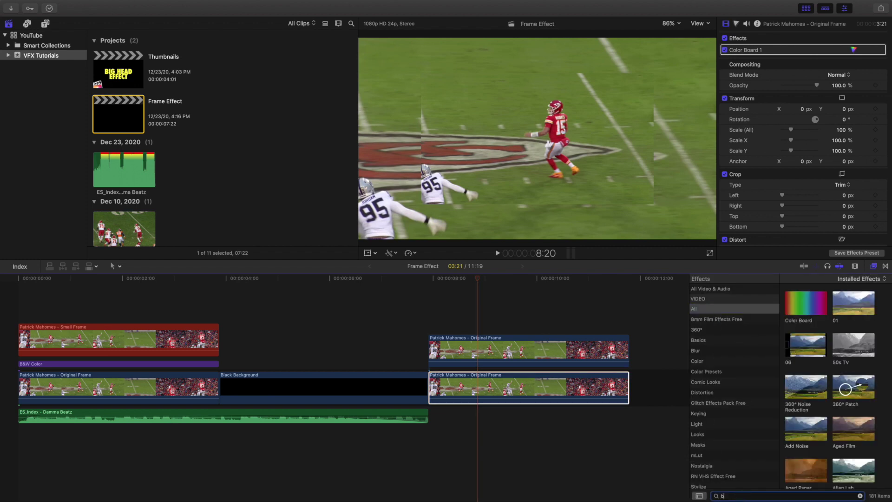
{"action": "type", "text": "lack"}
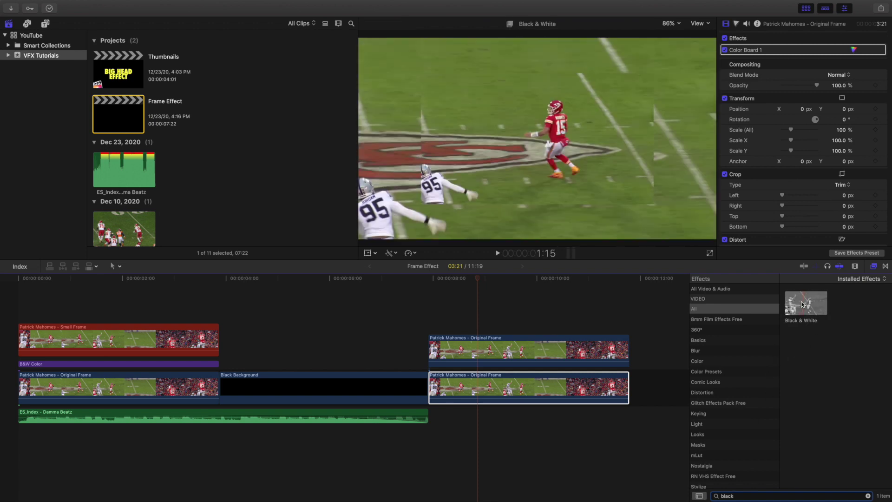
{"action": "left_click_drag", "start_coordinate": [803, 303], "coordinate": [596, 390]}
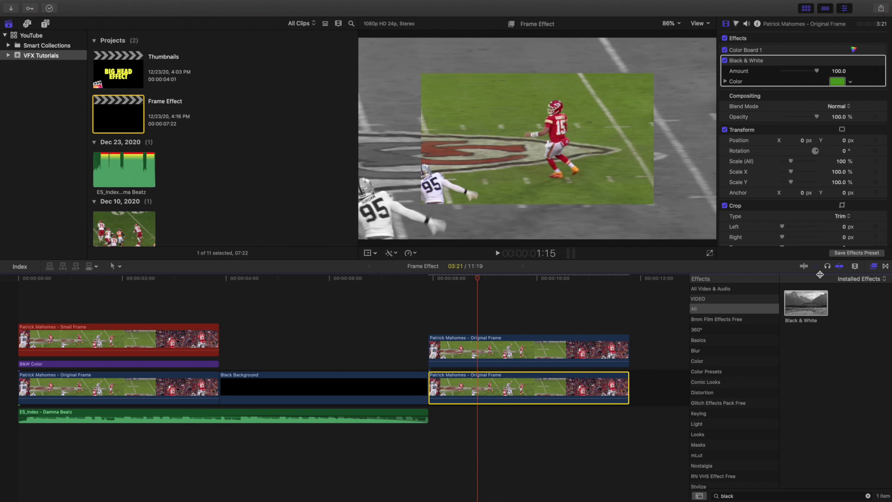
{"action": "left_click", "coordinate": [873, 266]}
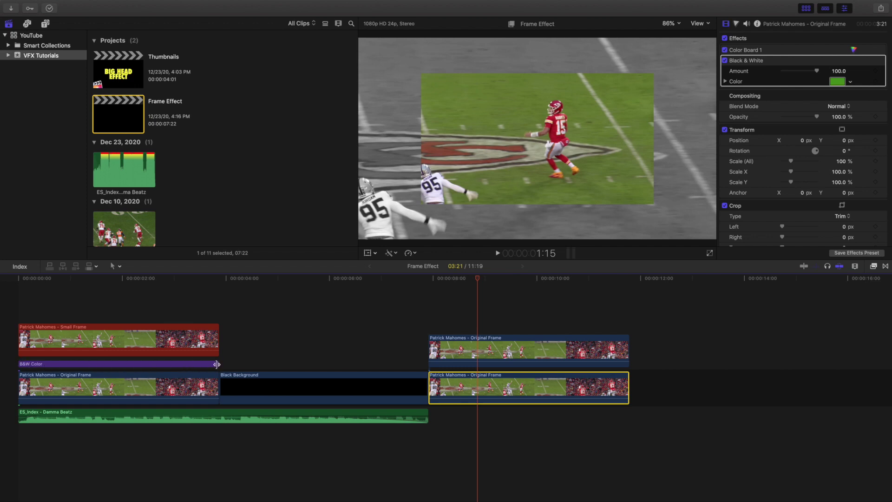
Step: Delete the two extra Original Frame clips and replay the edit from 02:03
{"action": "left_click_drag", "start_coordinate": [448, 318], "coordinate": [474, 409]}
{"action": "key", "text": "Delete"}
{"action": "key", "text": "Home"}
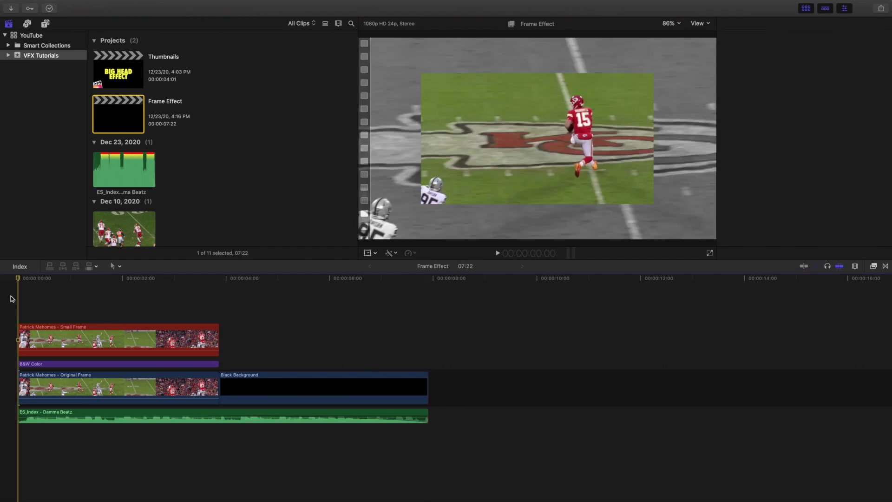
{"action": "key", "text": "super+equal"}
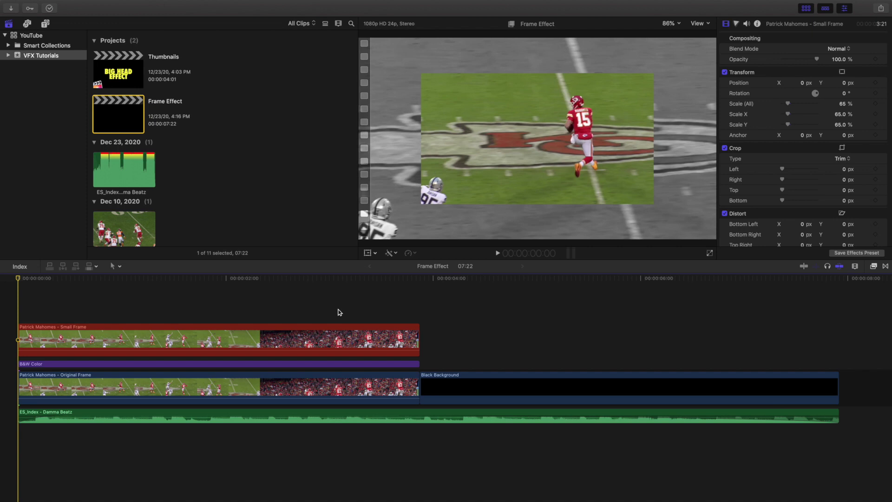
{"action": "left_click", "coordinate": [324, 311]}
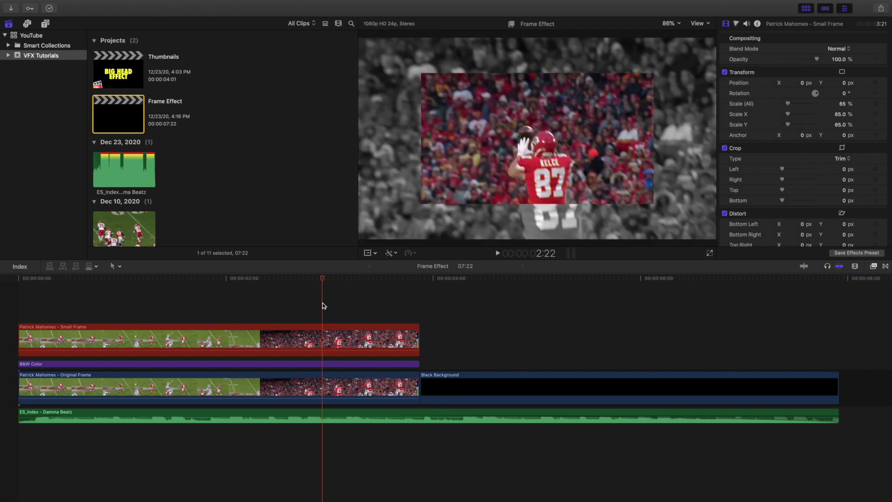
{"action": "left_click", "coordinate": [240, 306]}
{"action": "key", "text": "space"}
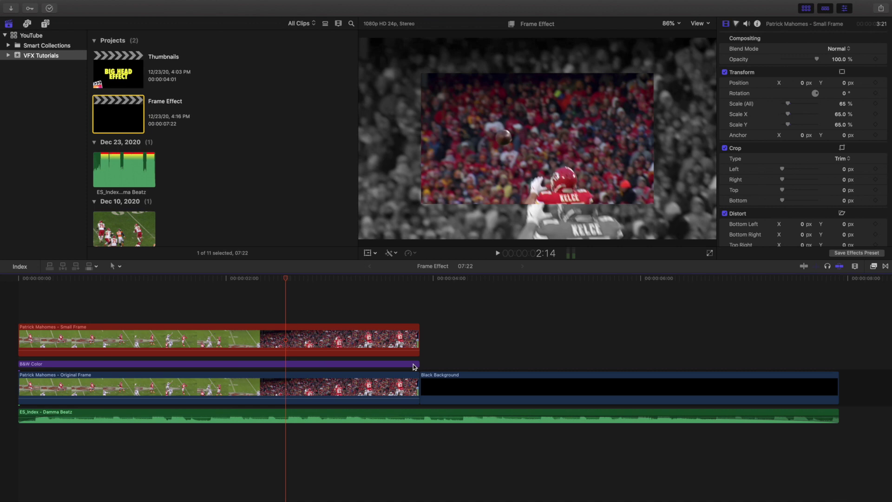
Step: Trim the B&W Color clip to end at 02:14, replay, then undo the trim
{"action": "left_click_drag", "start_coordinate": [420, 364], "coordinate": [285, 360]}
{"action": "key", "text": "Home"}
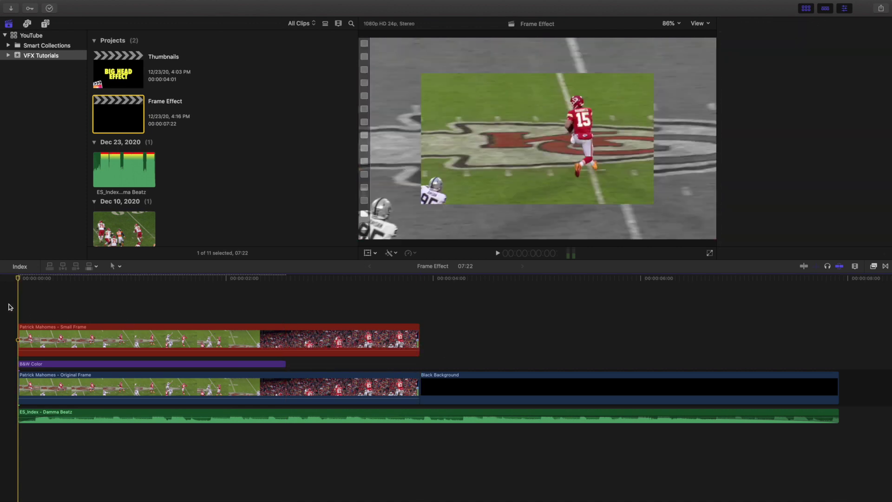
{"action": "key", "text": "space"}
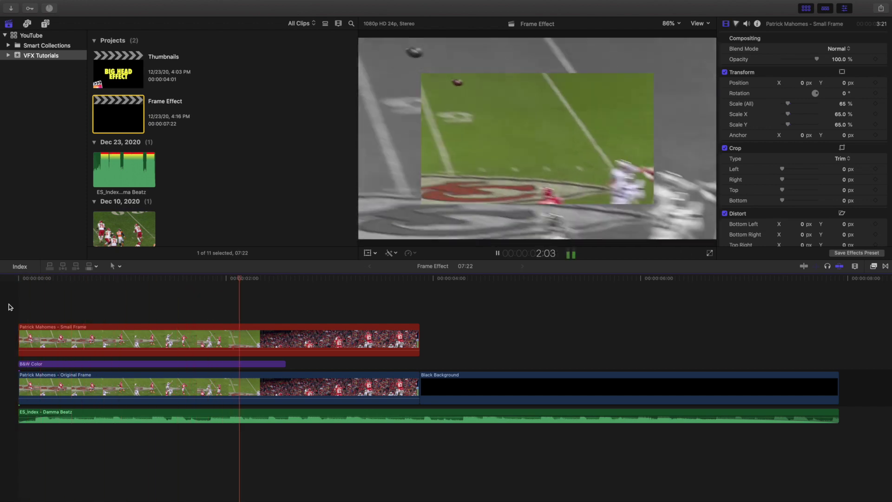
{"action": "key", "text": "space"}
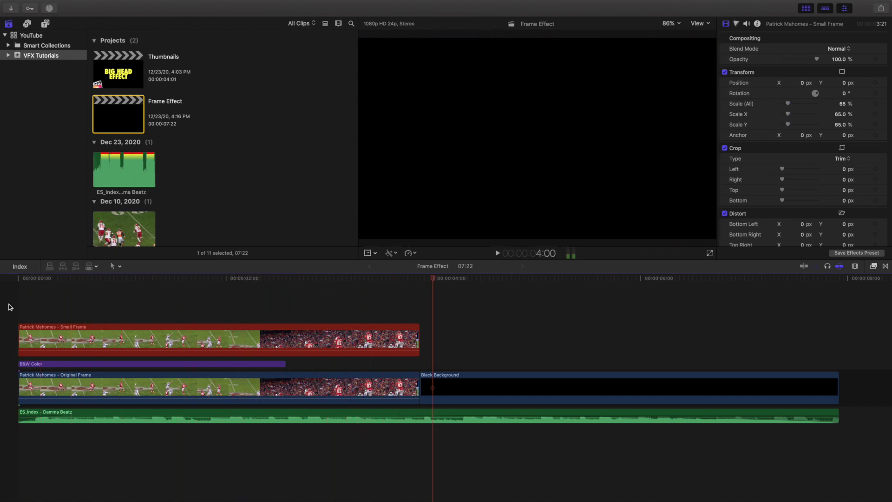
{"action": "key", "text": "Home"}
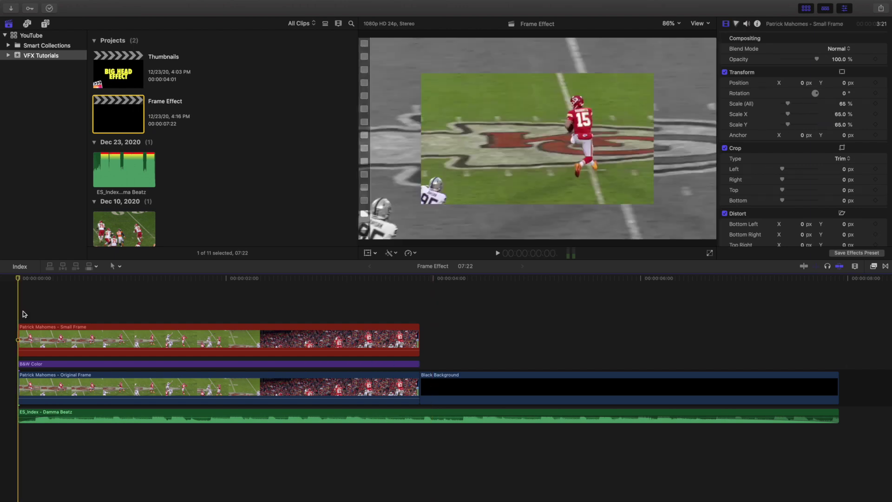
Step: Inspect the B&W Color layer, then show the Original Frame clip's Color Board 1 settings
{"action": "left_click", "coordinate": [124, 364]}
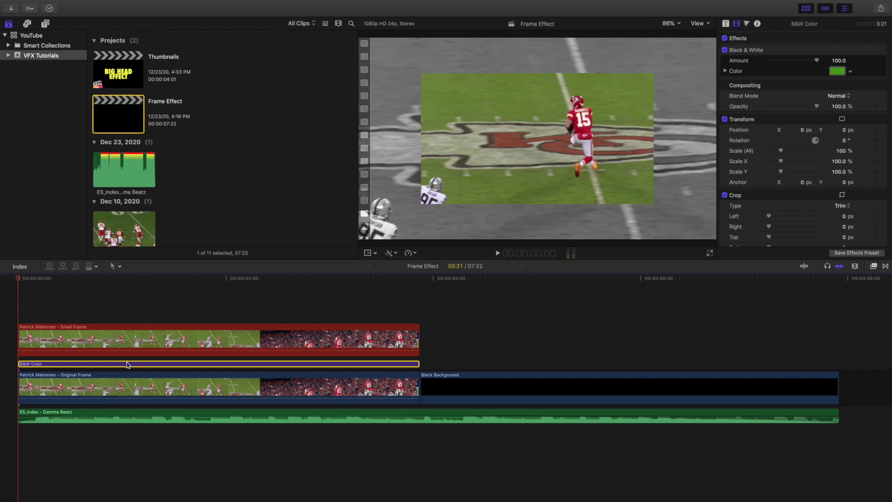
{"action": "left_click", "coordinate": [15, 310]}
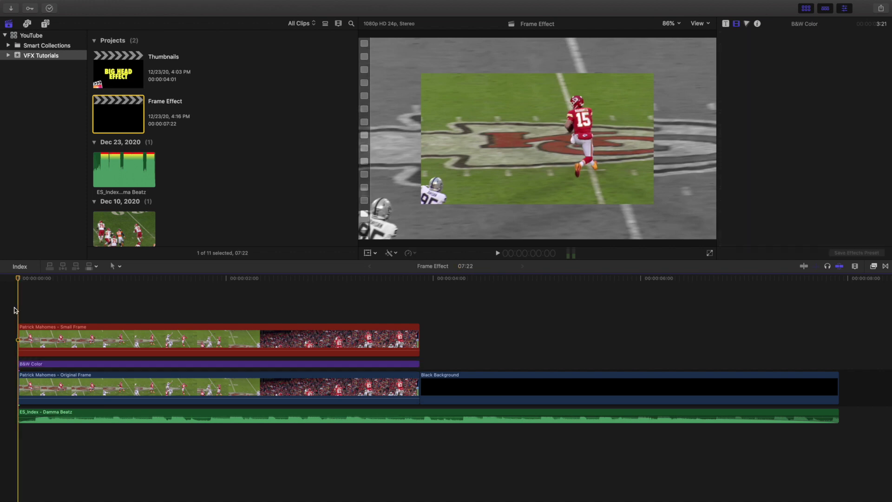
{"action": "left_click", "coordinate": [79, 384]}
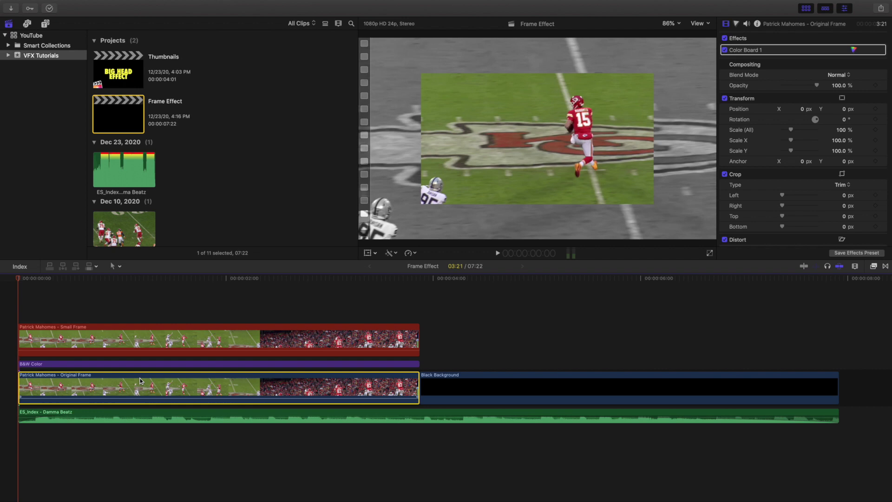
{"action": "left_click", "coordinate": [114, 340]}
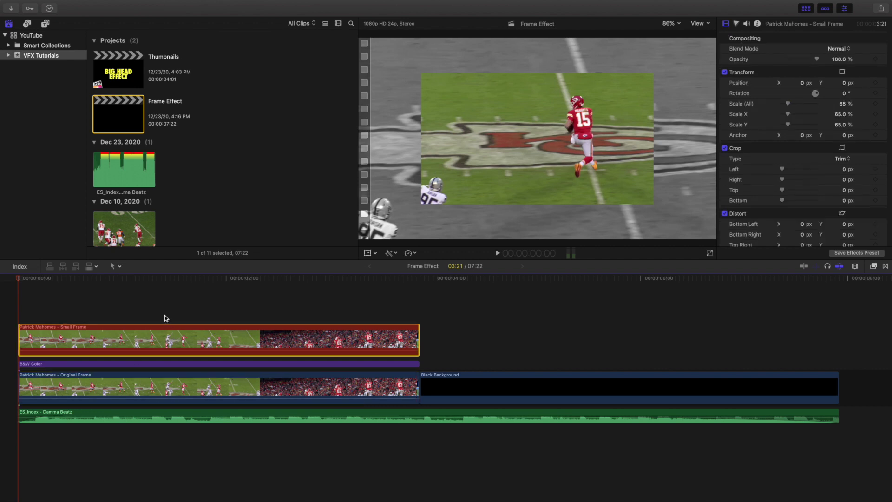
{"action": "left_click", "coordinate": [201, 382]}
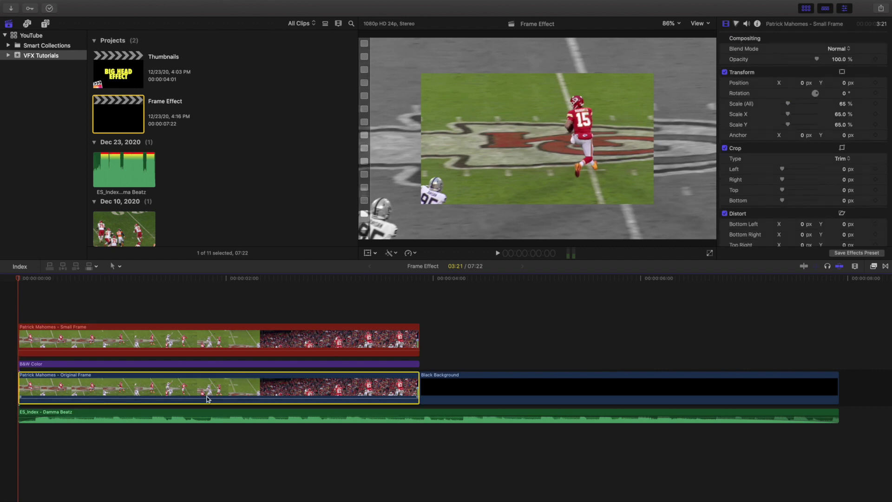
{"action": "left_click", "coordinate": [192, 342]}
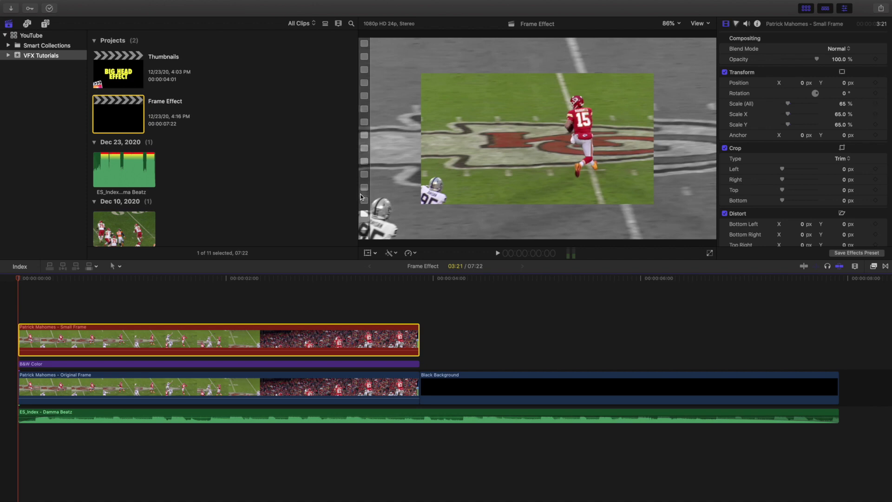
{"action": "left_click_drag", "start_coordinate": [788, 103], "coordinate": [786, 105]}
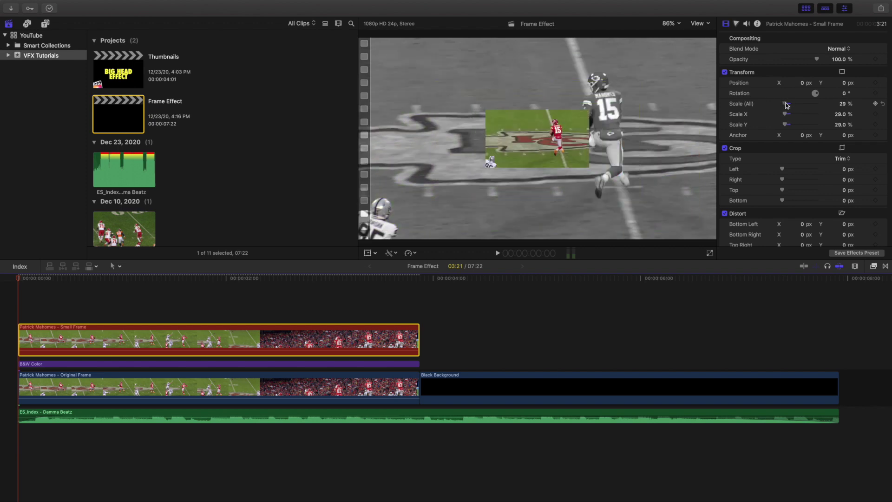
{"action": "key", "text": "super+z"}
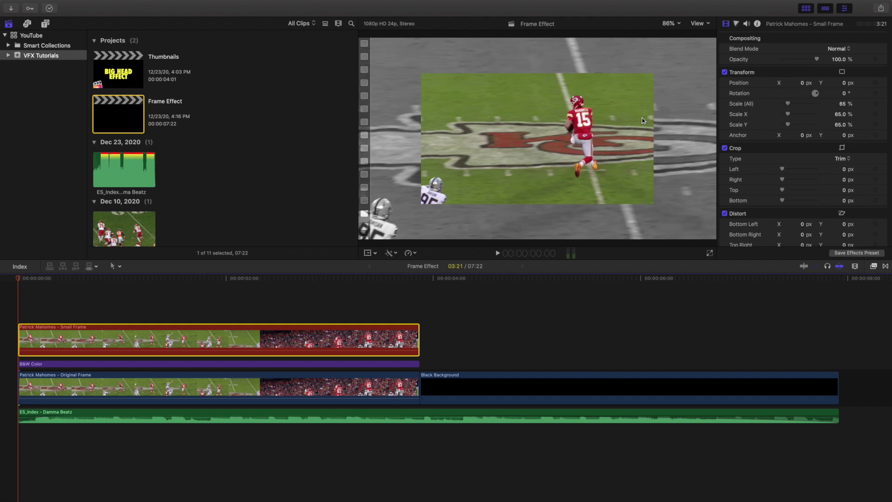
{"action": "left_click", "coordinate": [17, 300]}
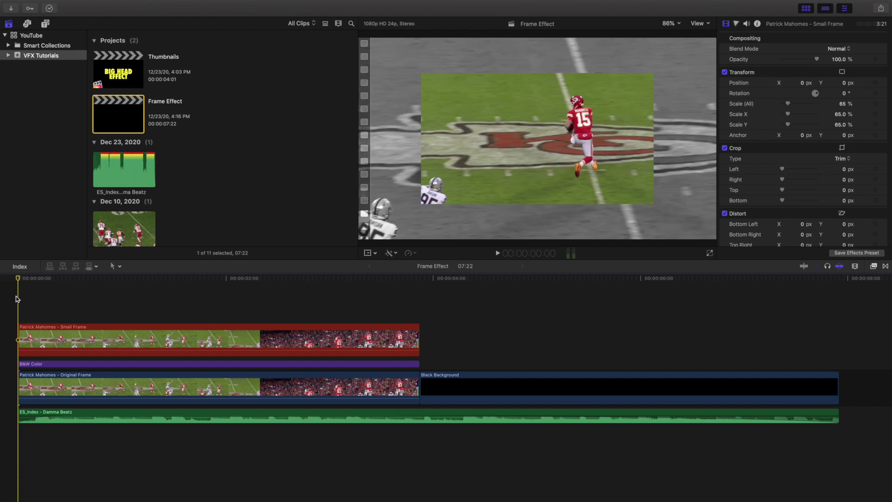
Step: Inspect each clip in the stack, ending on B&W Color's Black & White effect at 100.0
{"action": "left_click", "coordinate": [44, 344]}
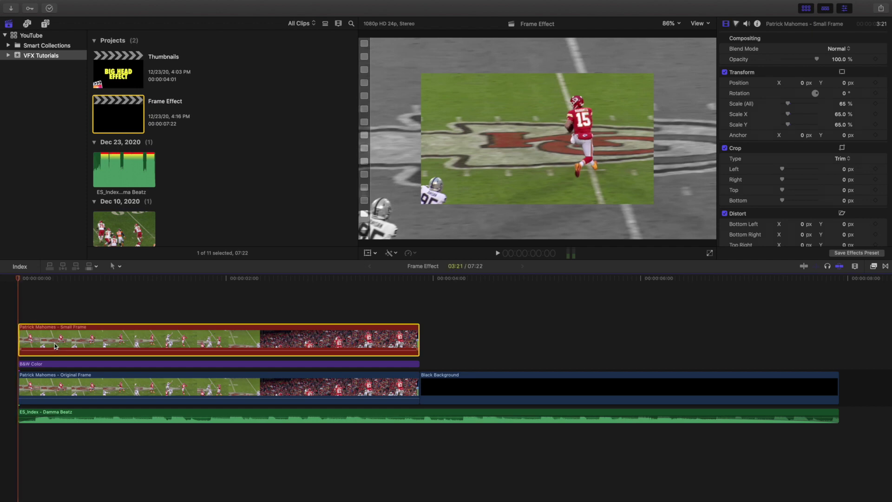
{"action": "left_click", "coordinate": [116, 413]}
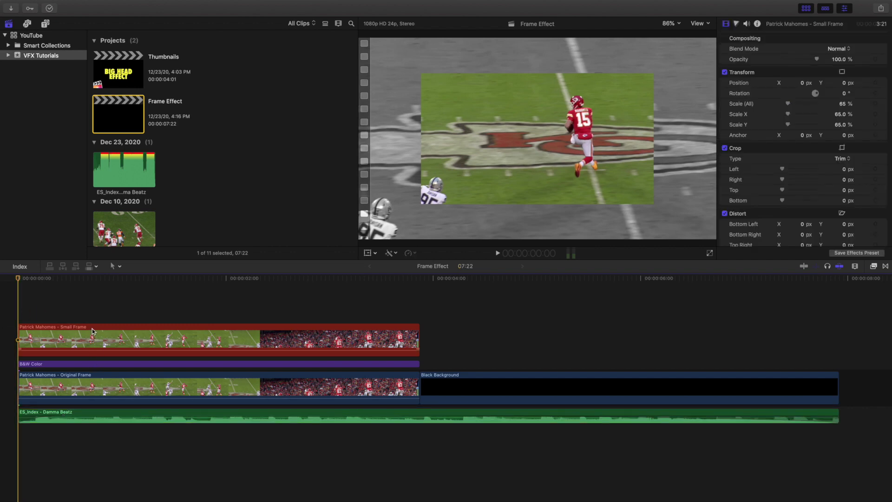
{"action": "left_click", "coordinate": [71, 340]}
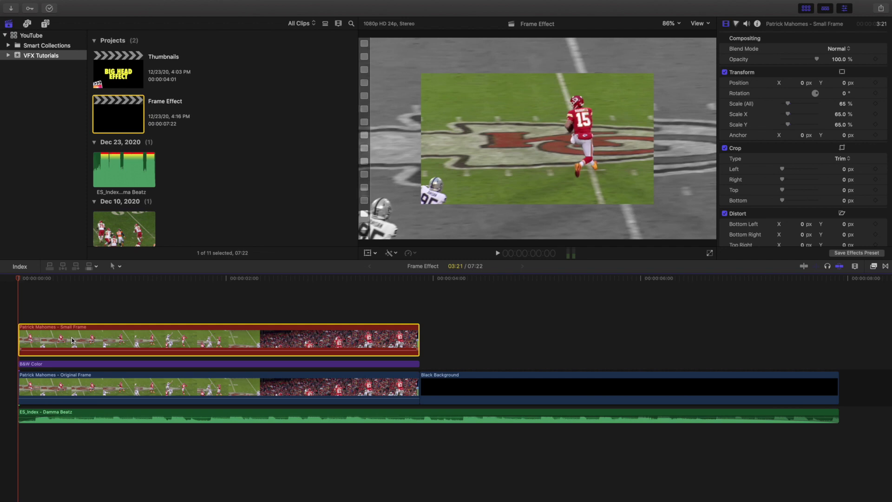
{"action": "left_click", "coordinate": [99, 389]}
{"action": "left_click", "coordinate": [139, 338]}
{"action": "left_click", "coordinate": [87, 364]}
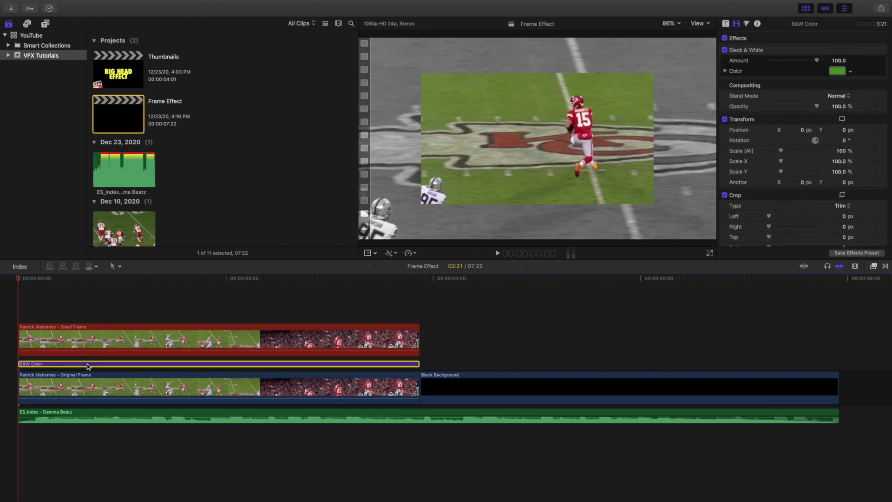